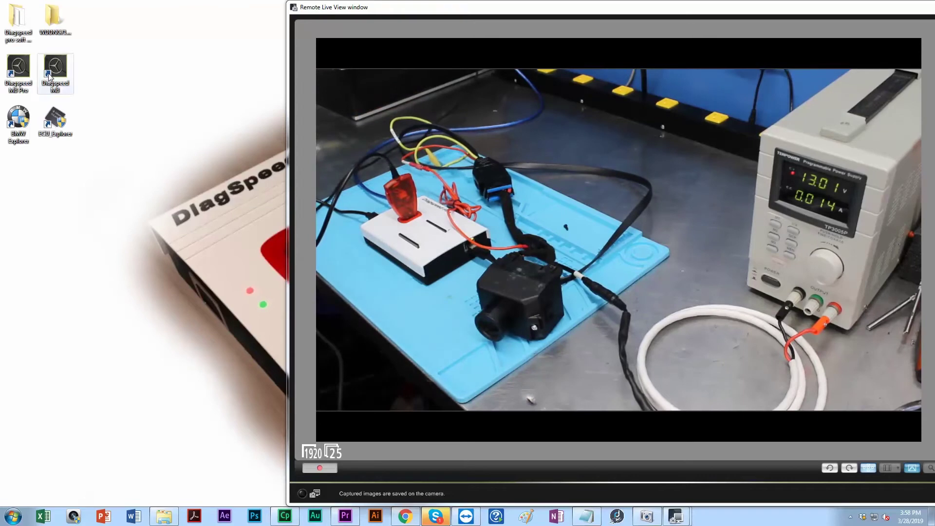
Launch Diagspeed MB Pro, place its window clear of the bench camera view, and open the EIS key-track section
double_click(21, 70)
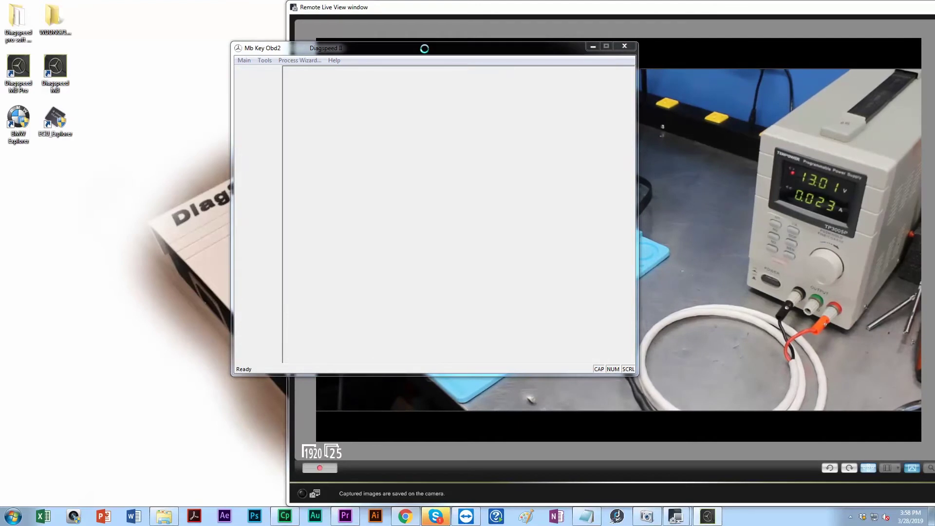
drag(425, 52, 199, 19)
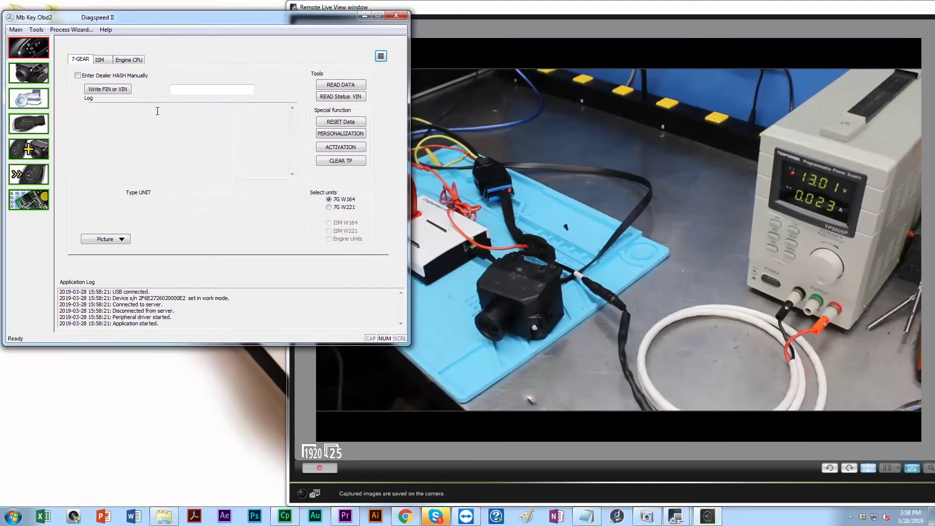
click(21, 73)
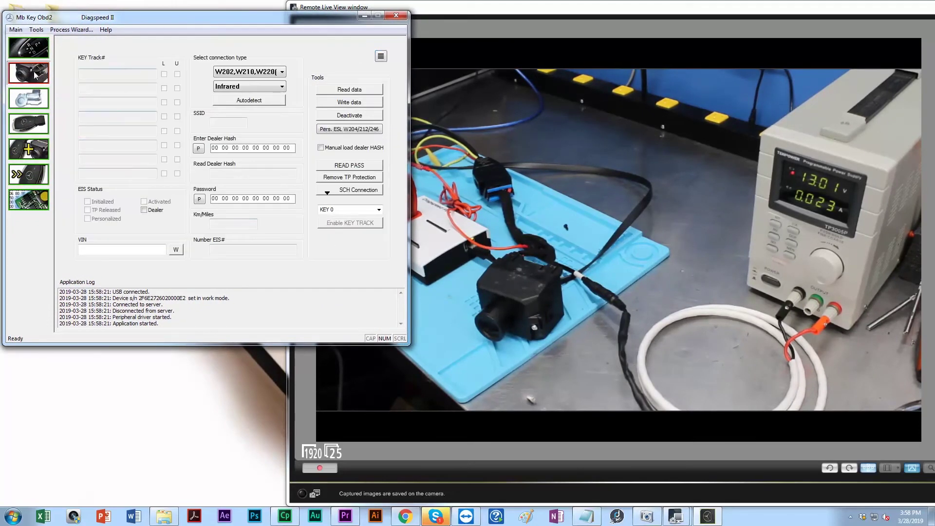
click(240, 74)
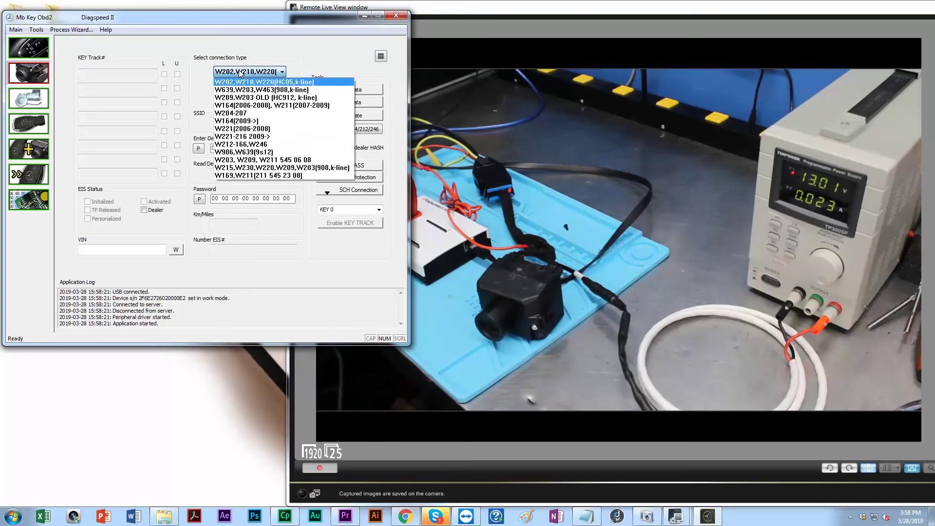
click(251, 129)
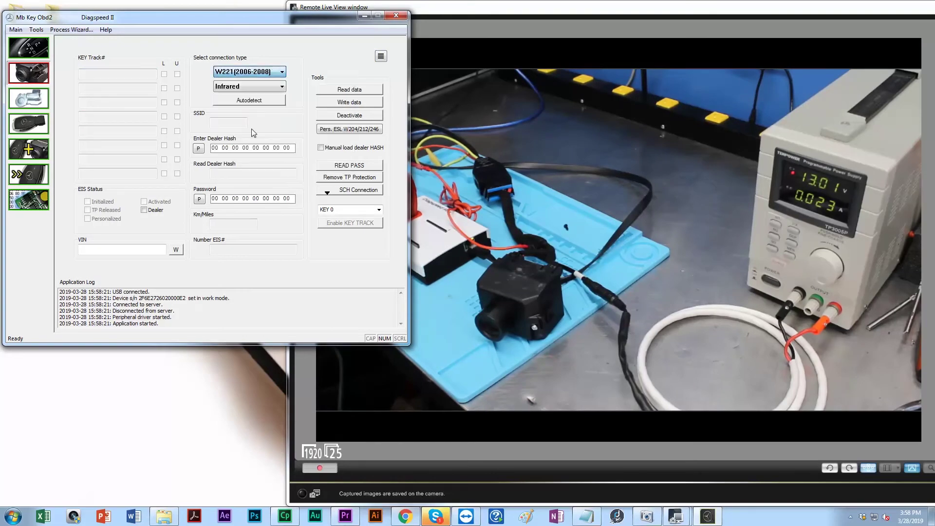
click(364, 91)
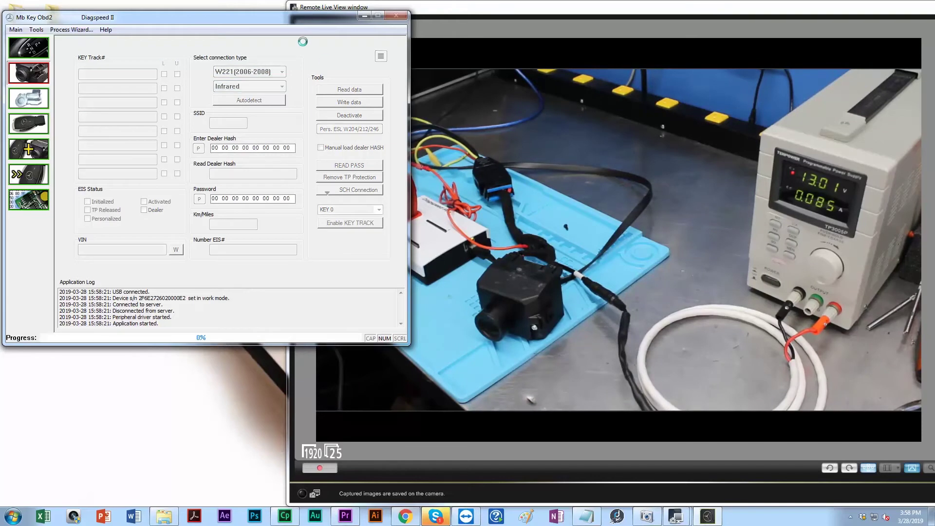
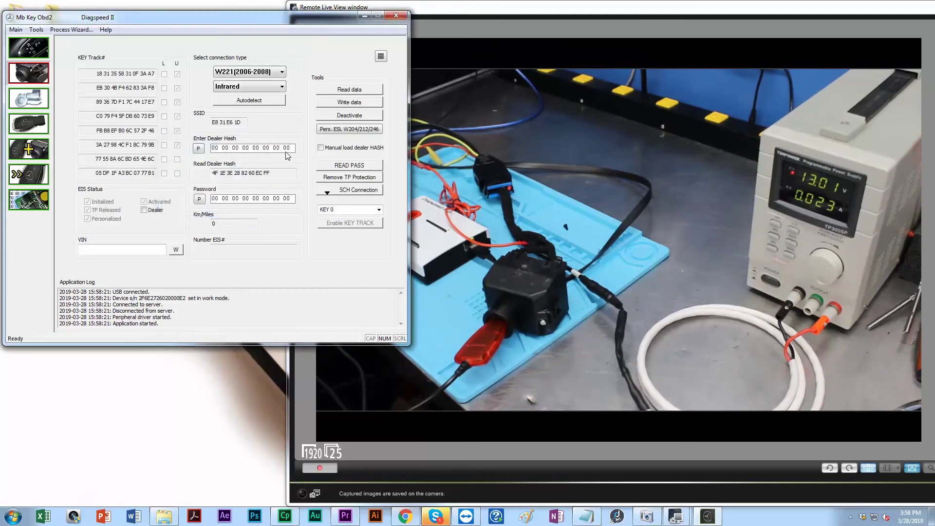
Switch the EIS connection from Infrared to CAN Hi Speed, read the EIS data again, and select the VIN that was read
click(274, 86)
click(269, 103)
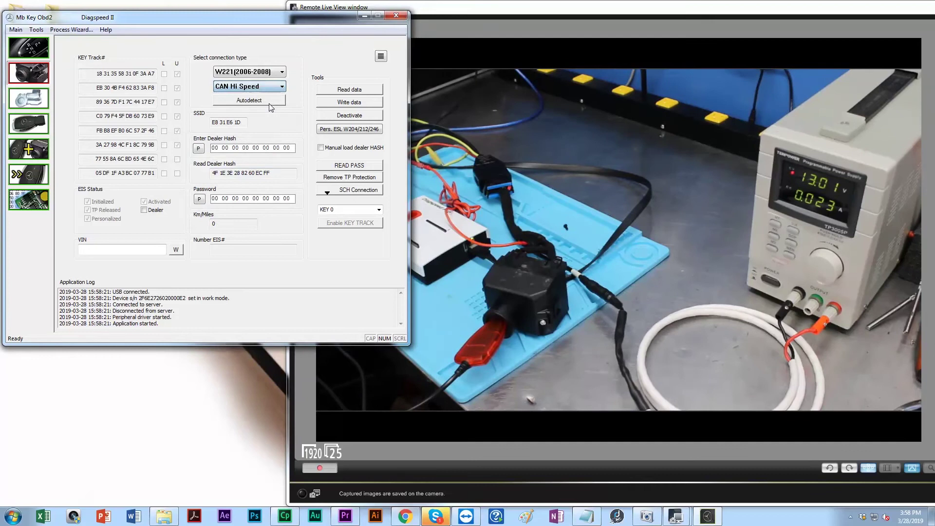
click(350, 90)
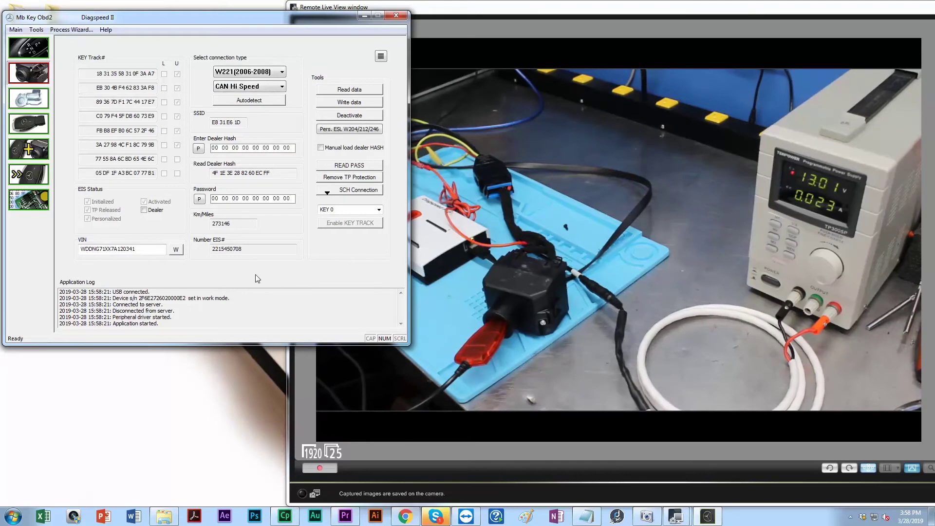
double_click(146, 250)
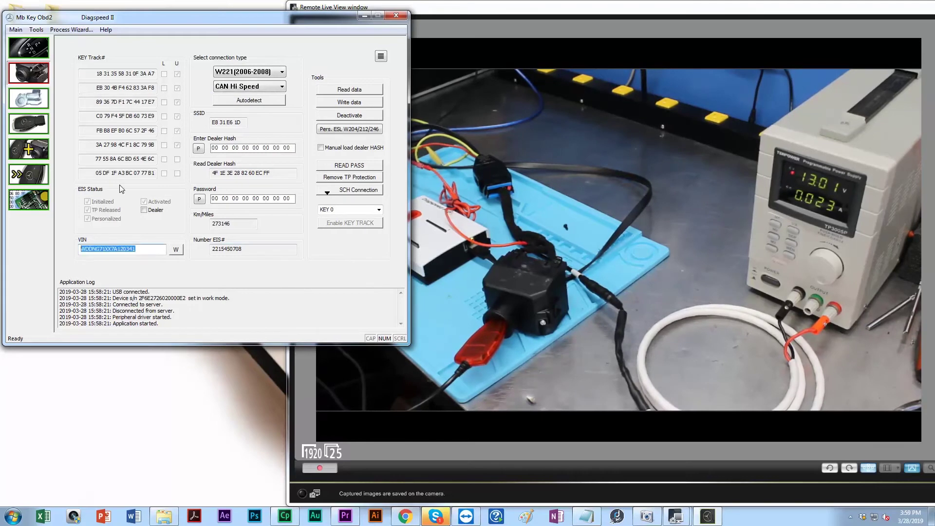
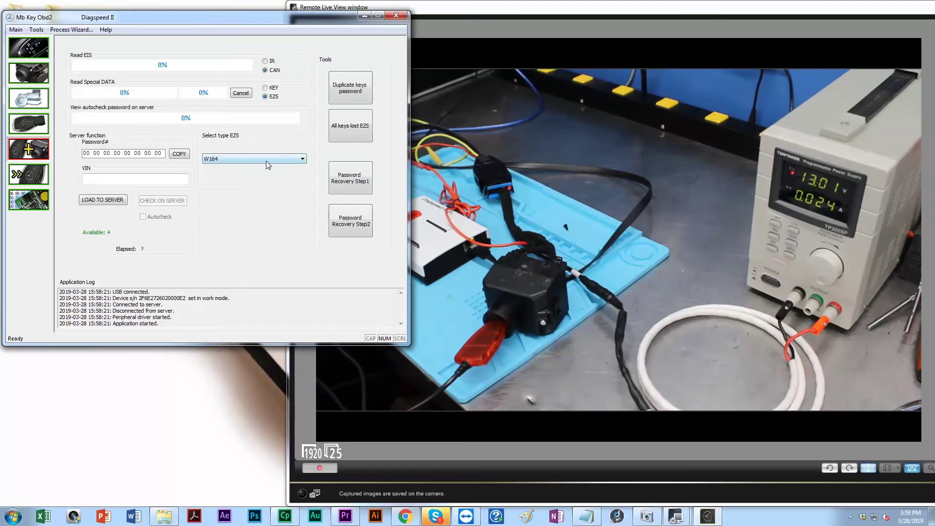
Set the EZS type to W221 and start the all-keys-lost data reading from the EZS over CAN
click(266, 161)
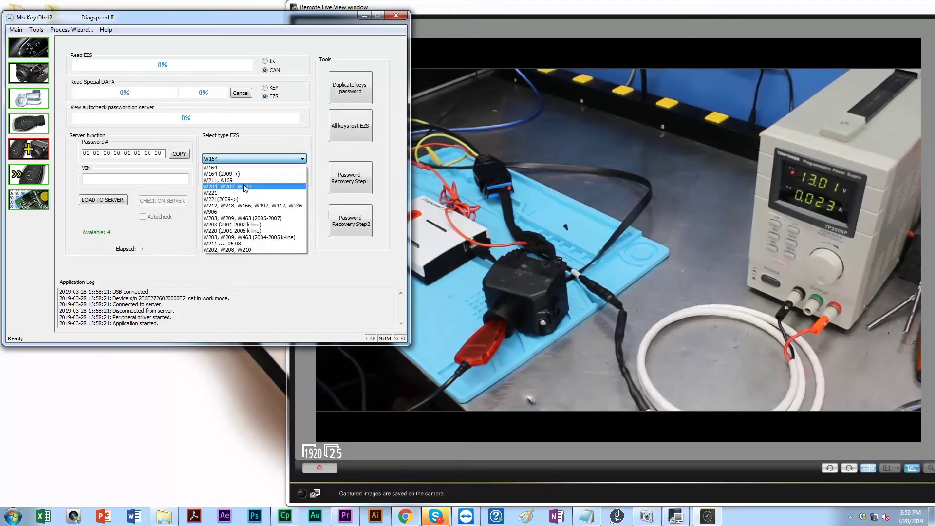
click(231, 194)
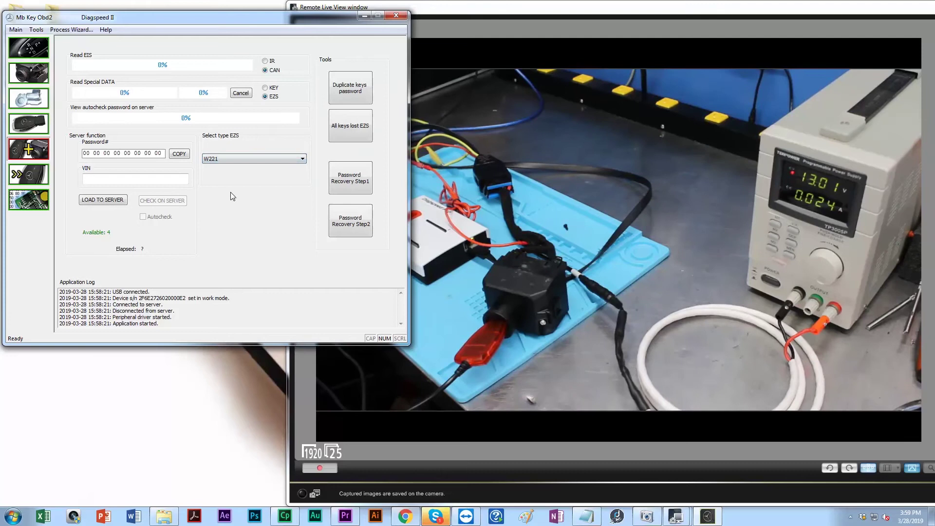
click(346, 130)
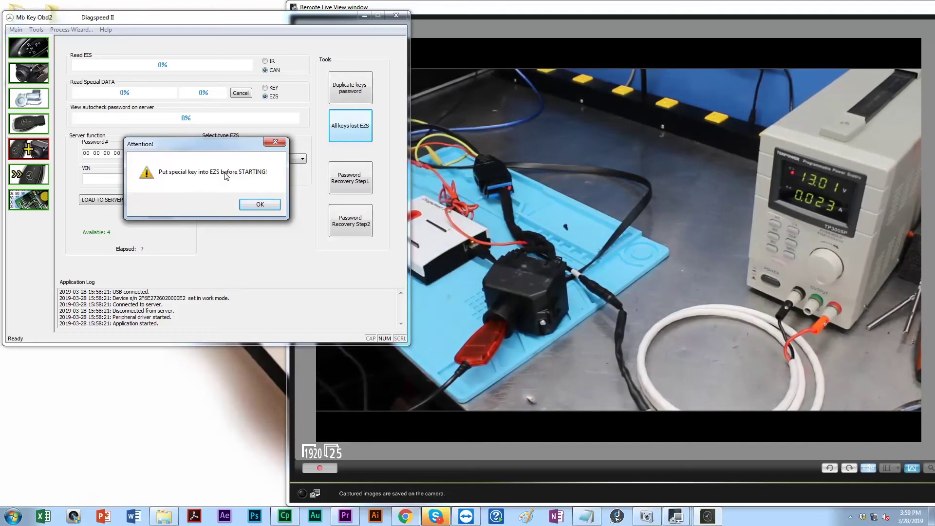
click(259, 205)
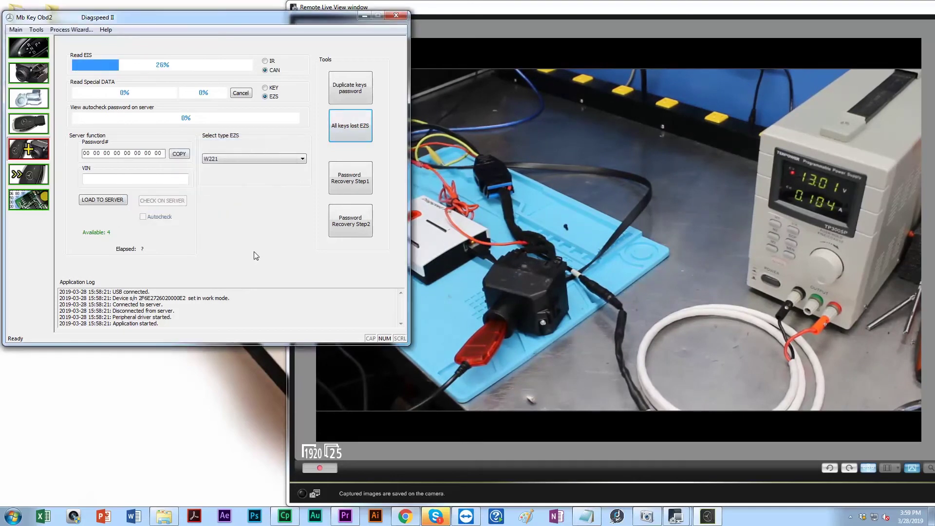
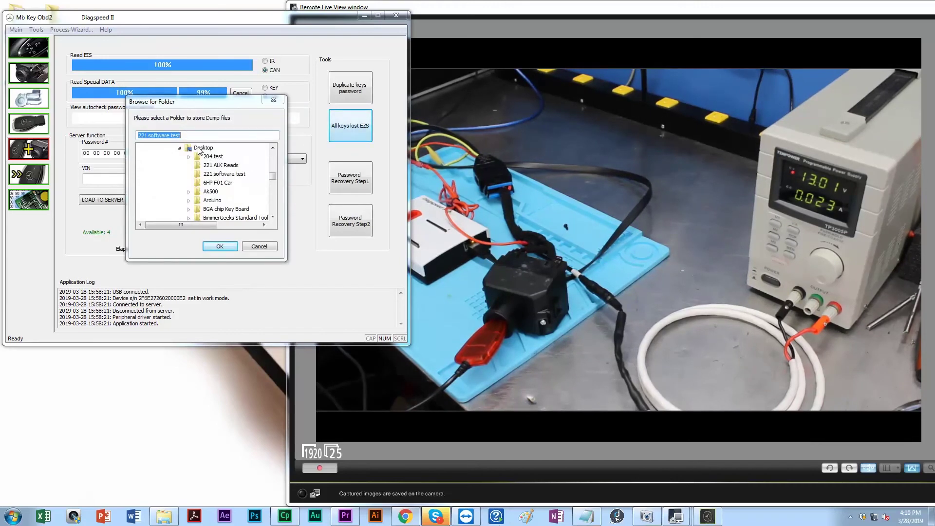
Store the dump files in the existing desktop folder named after the VIN beginning with WDDNG and start the data collection
drag(272, 177, 262, 216)
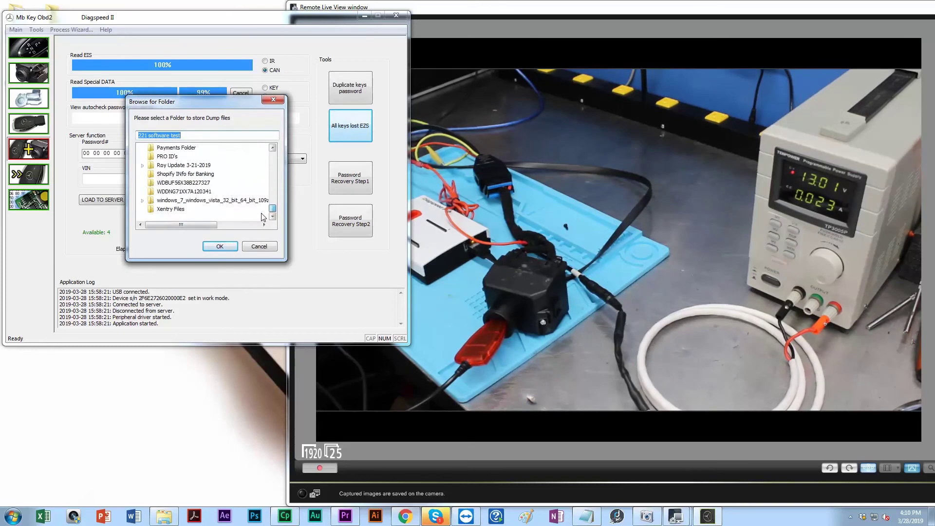
click(184, 192)
click(219, 247)
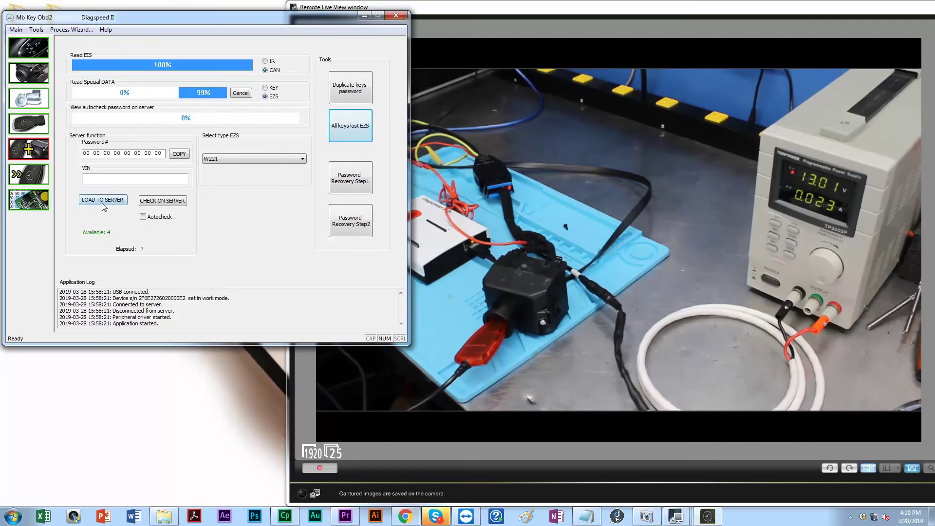
Upload the collected .ezs data file from the desktop folder named after the WDDNG VIN to the server and enable Autocheck
click(103, 201)
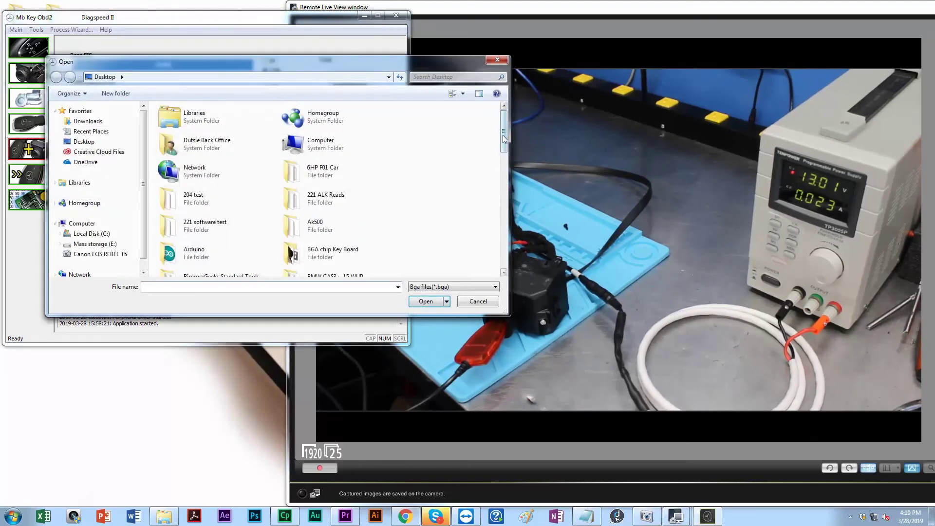
drag(502, 135, 503, 251)
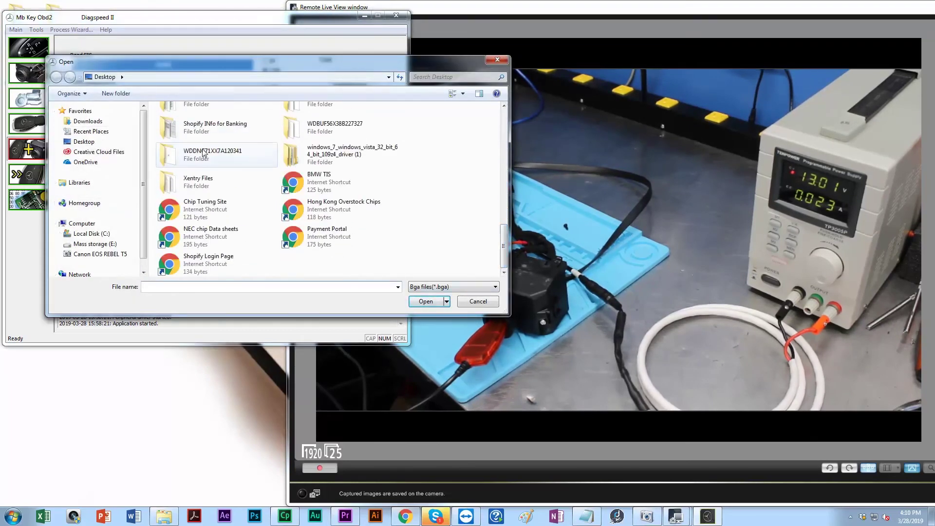
double_click(204, 153)
click(453, 287)
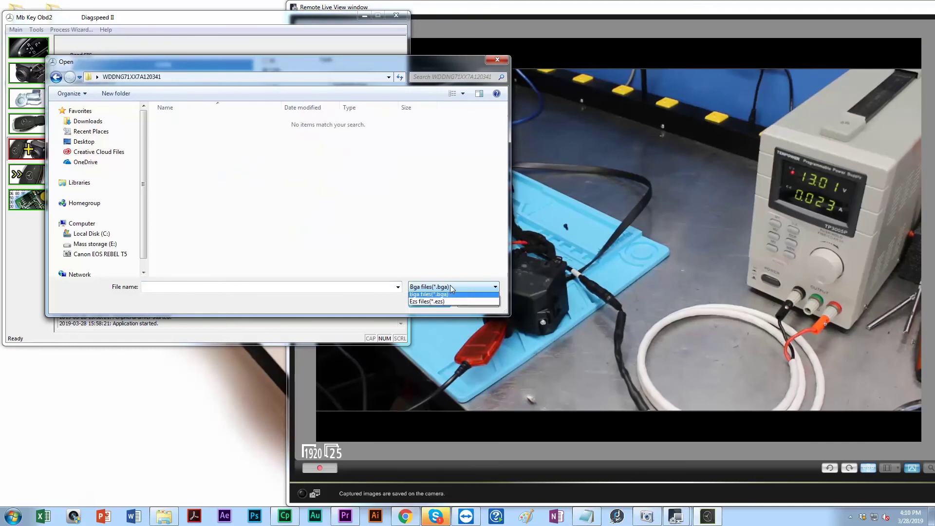
click(453, 306)
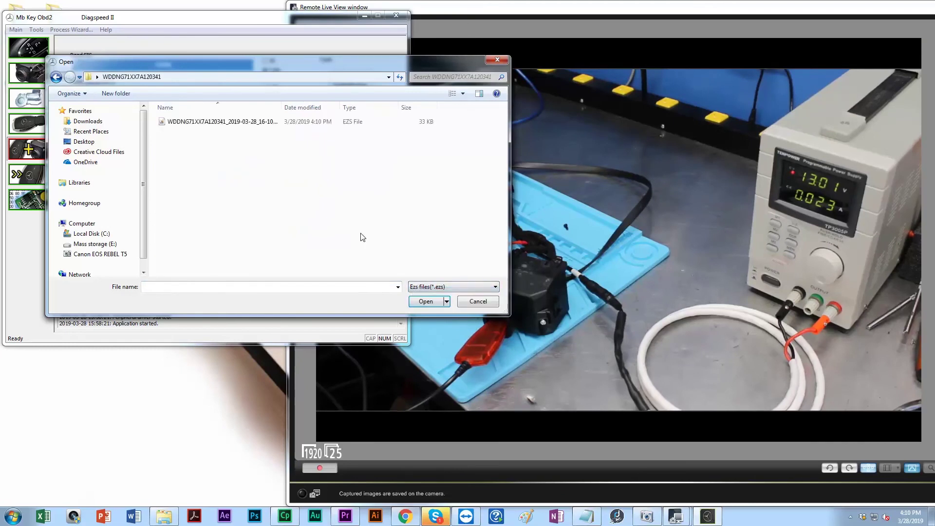
click(246, 124)
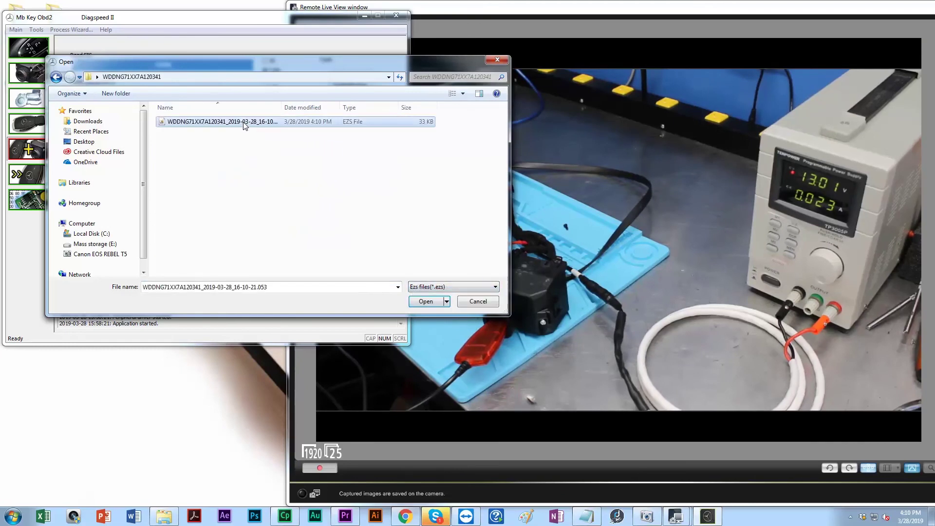
click(426, 301)
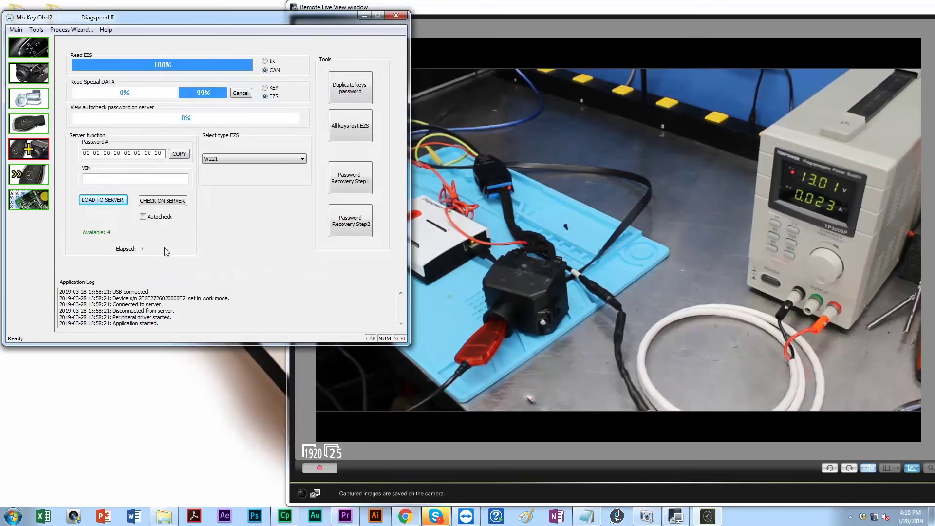
click(243, 207)
click(151, 219)
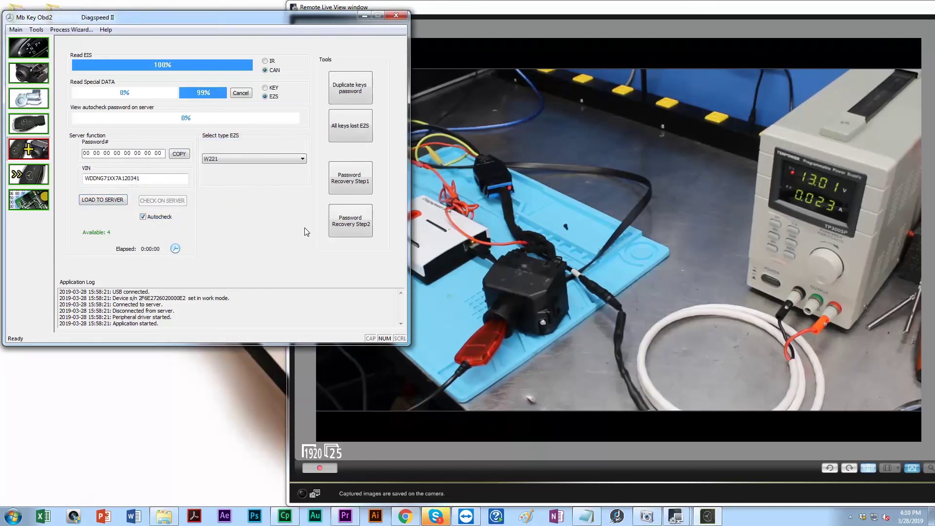
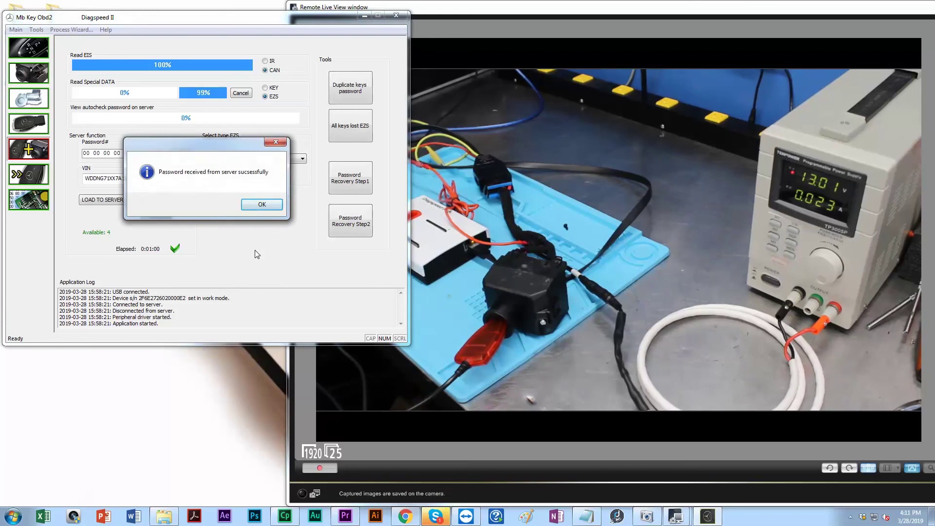
Acknowledge the server's password notification and copy the calculated W221 EIS password to the clipboard
click(262, 205)
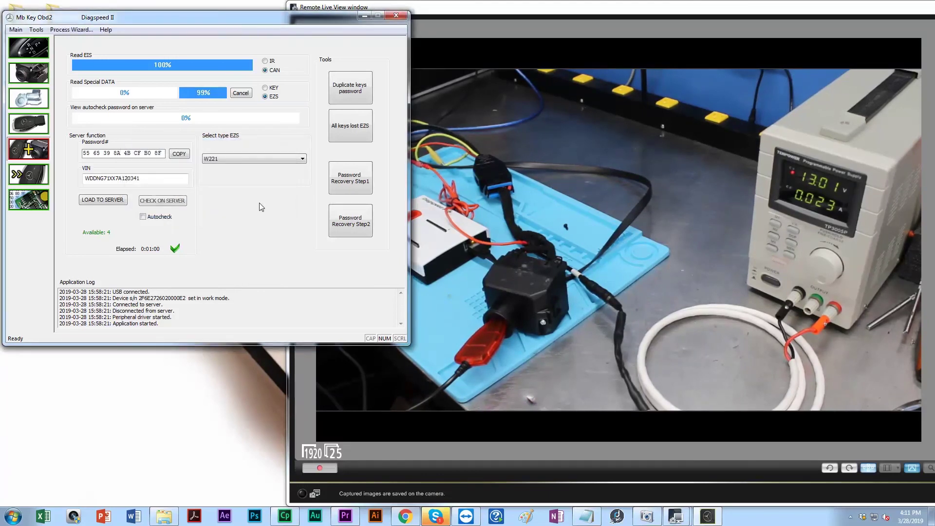
click(180, 154)
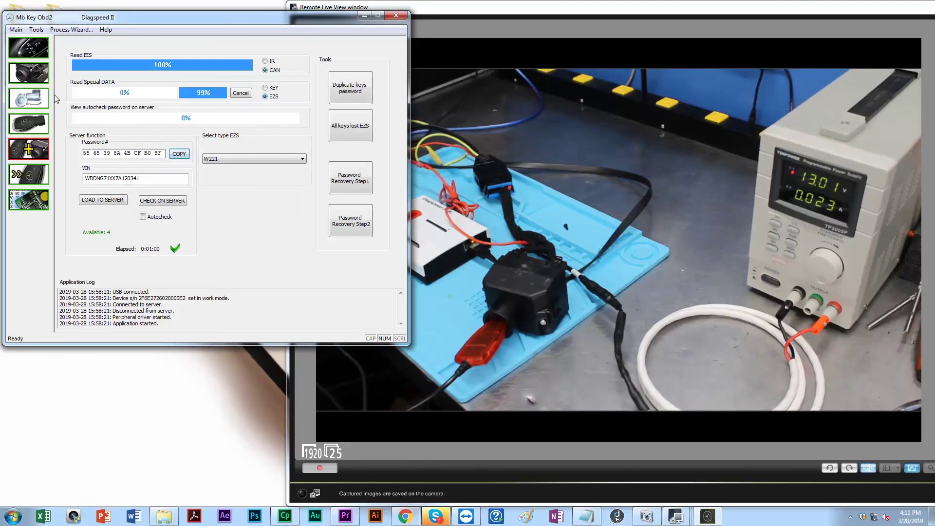
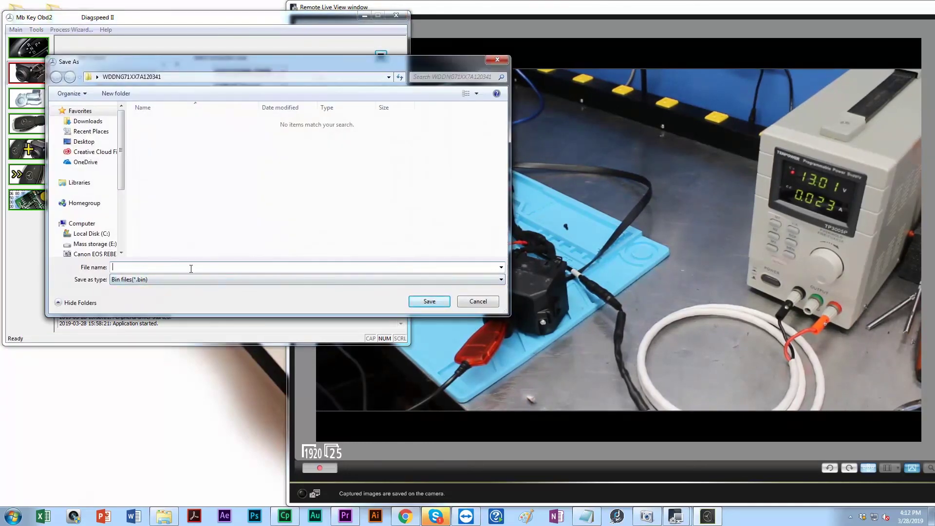
Save the EIS data as a bin file named "EIS with Pass" in the vehicle's VIN folder
text(EIS with Pass)
click(436, 302)
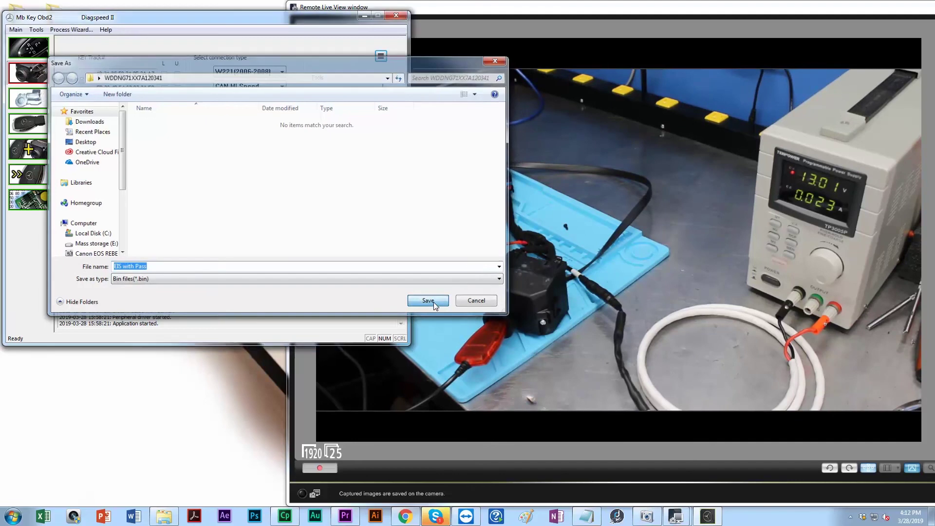